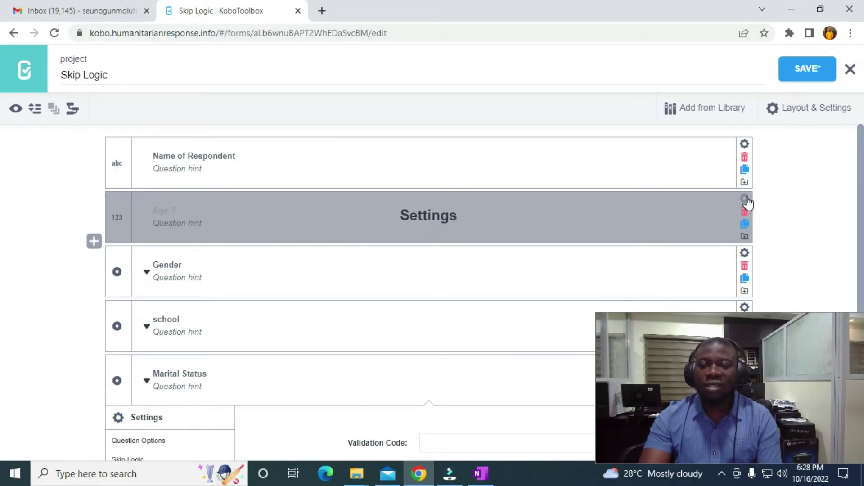
- Show the Validation Criteria settings for the 'Age ?' question
click(745, 199)
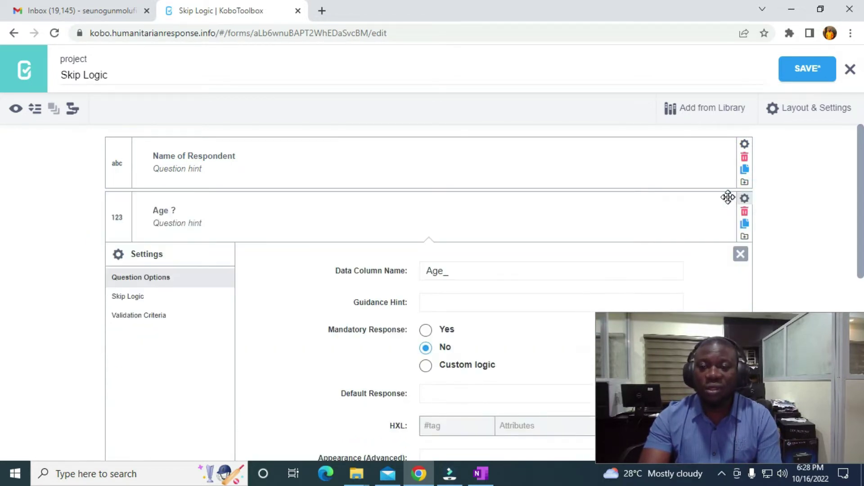
click(140, 316)
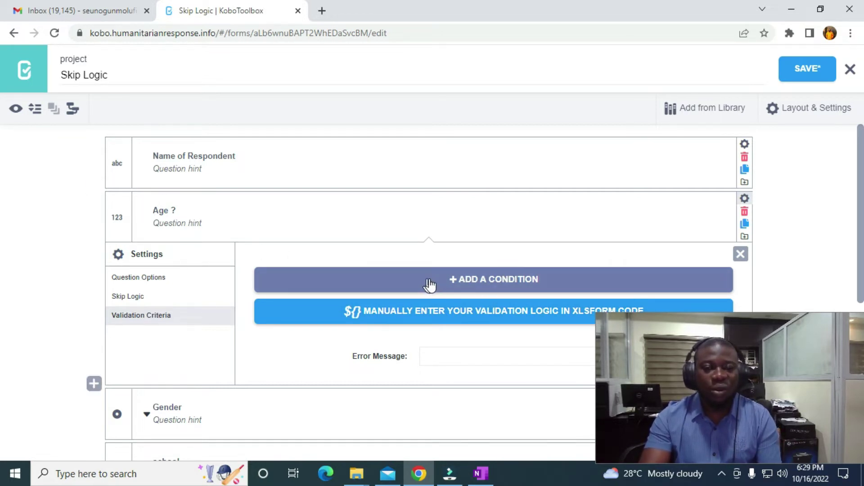
- Add an Age validation condition requiring responses >= 15, then save the form
click(475, 284)
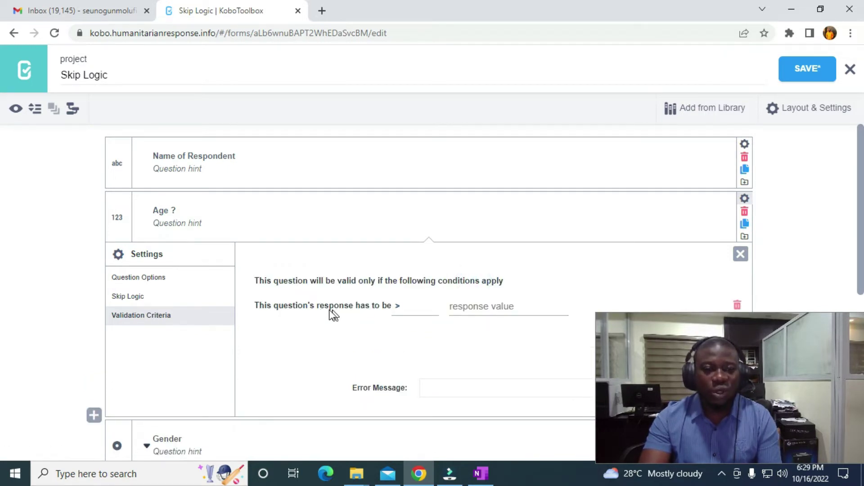
click(400, 309)
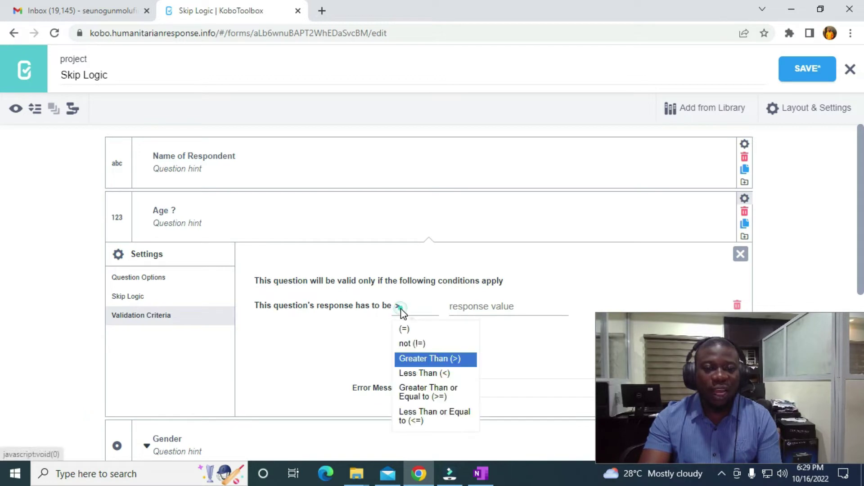
click(433, 359)
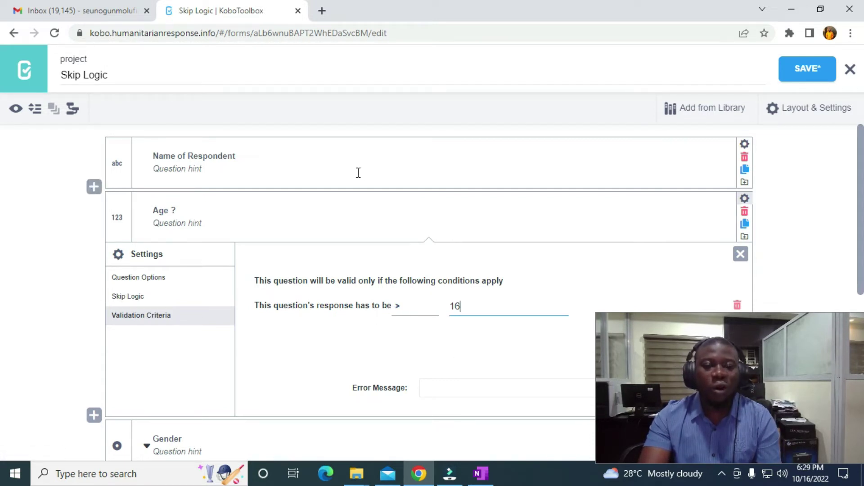
click(407, 312)
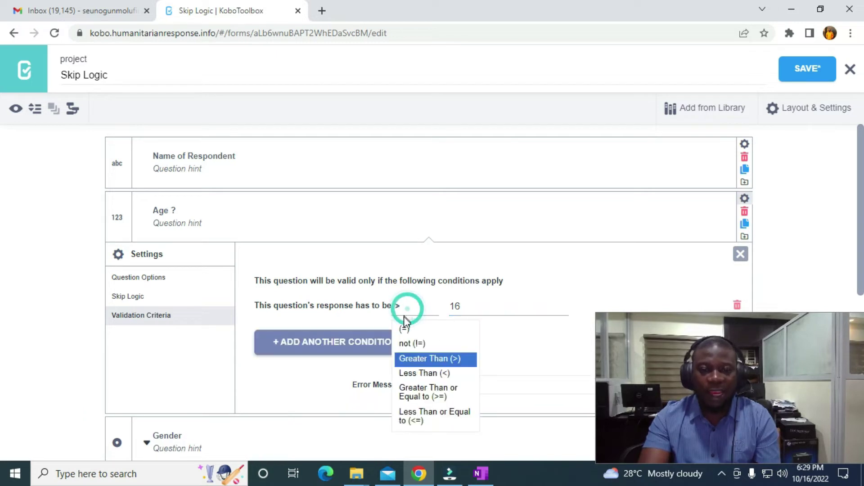
click(427, 392)
click(467, 306)
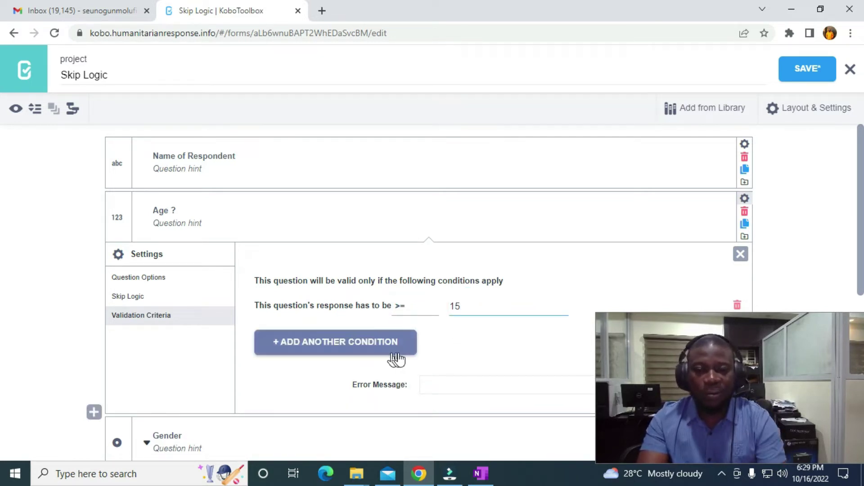
click(804, 76)
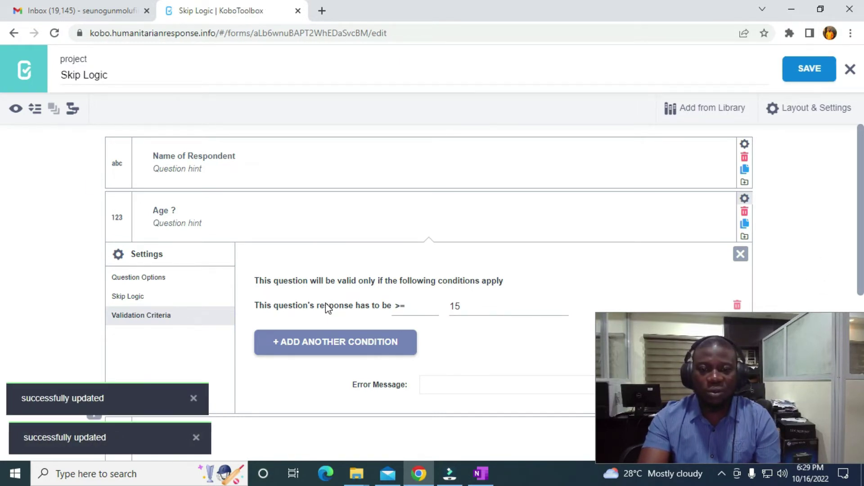
- Preview the form and test Age values 12, 15 and 14 against the >= 15 rule
click(16, 109)
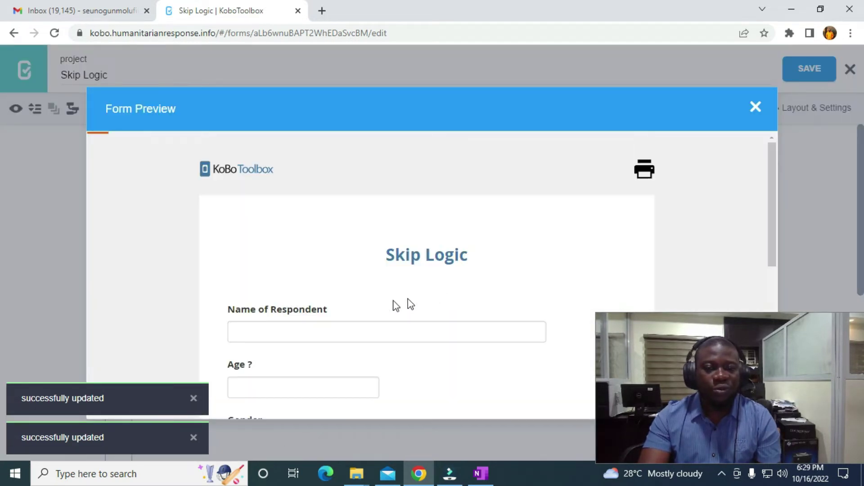
scroll(382, 293, down, 2)
click(261, 259)
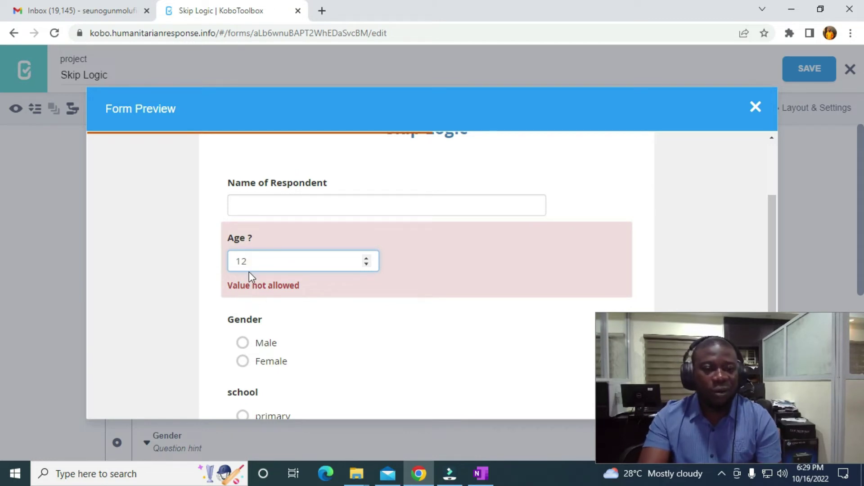
key(BackSpace)
key(BackSpace)
text(15)
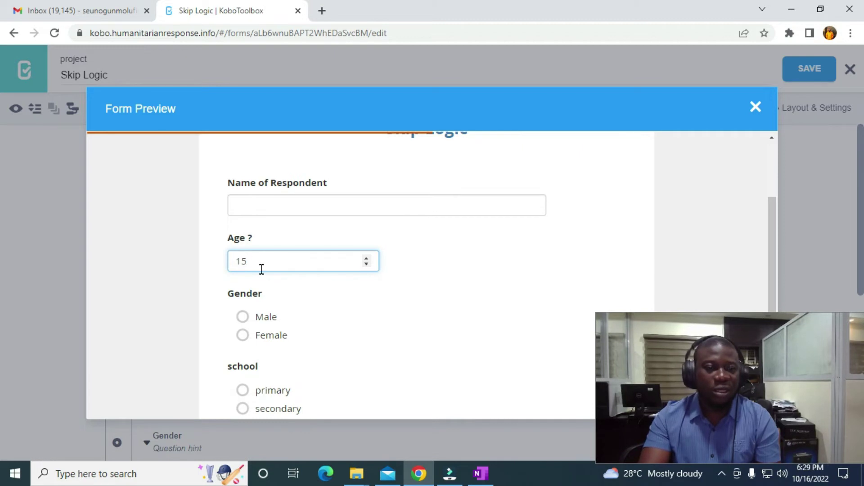
key(BackSpace)
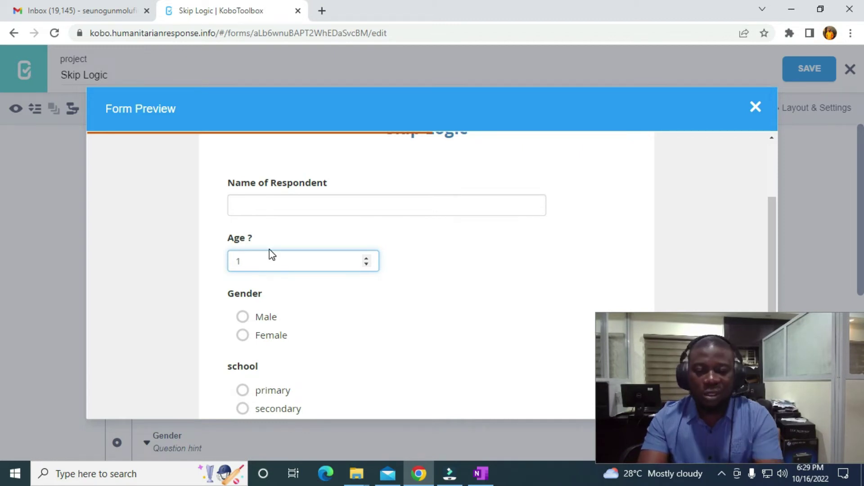
text(4)
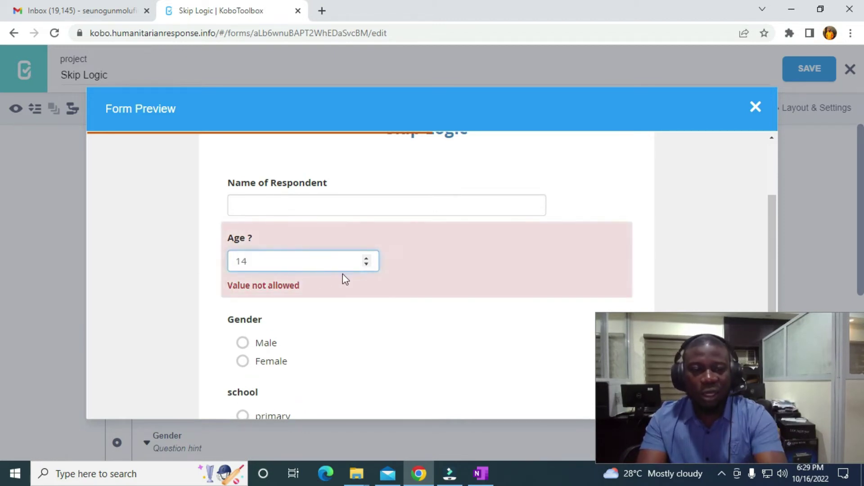
- Close the preview and keep the first Age condition at >= 15
click(755, 110)
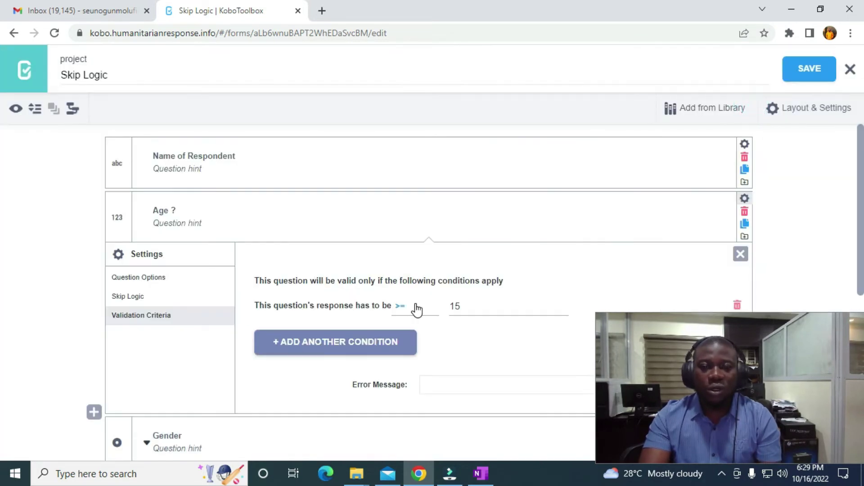
click(414, 305)
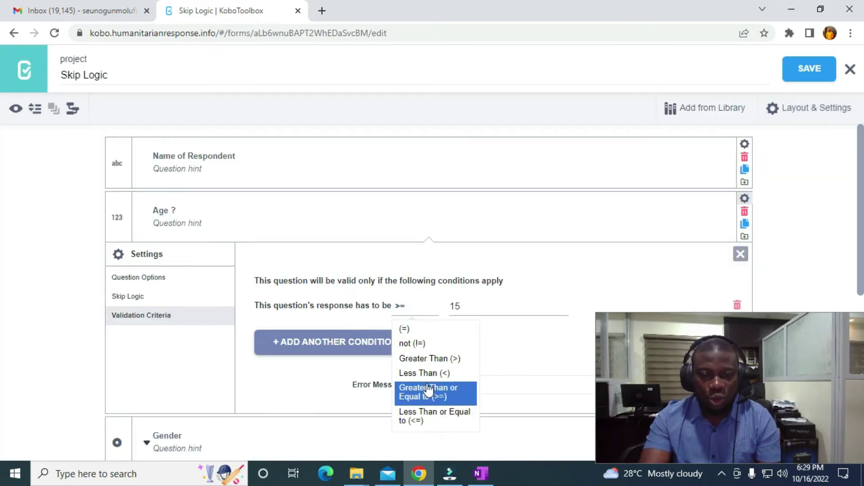
drag(663, 340, 583, 38)
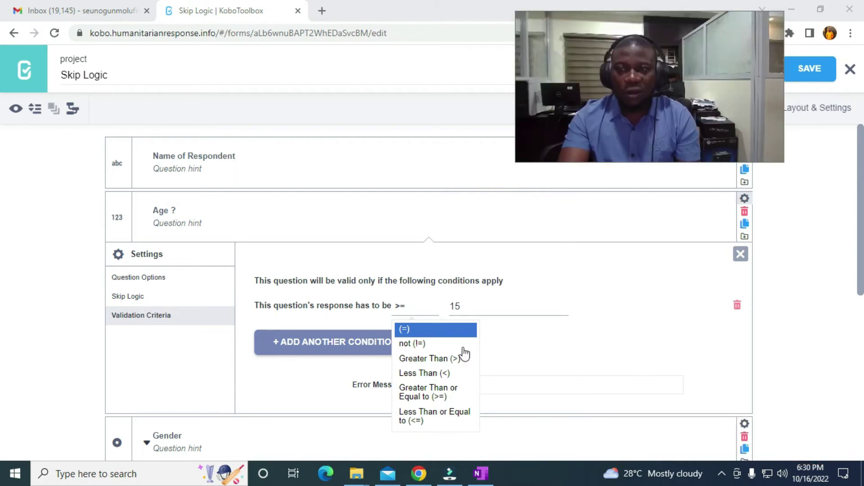
click(611, 304)
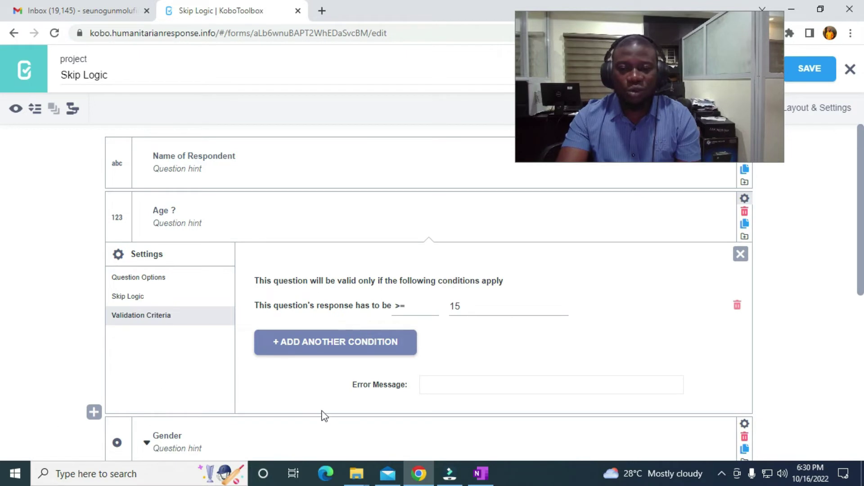
- Add a second Age condition of <= 65 and save the form
click(339, 345)
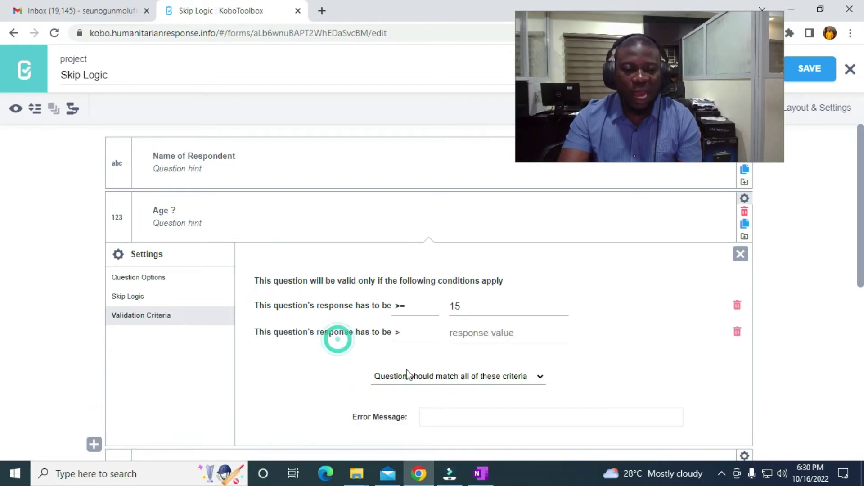
click(412, 338)
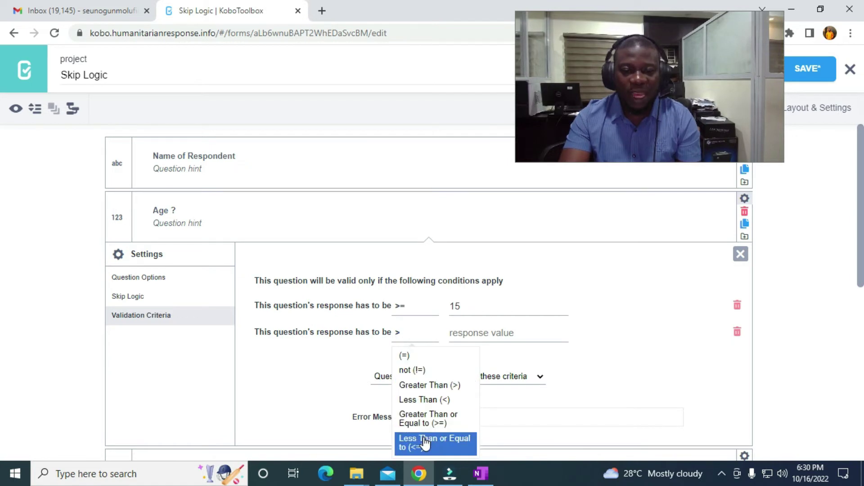
click(439, 442)
click(479, 332)
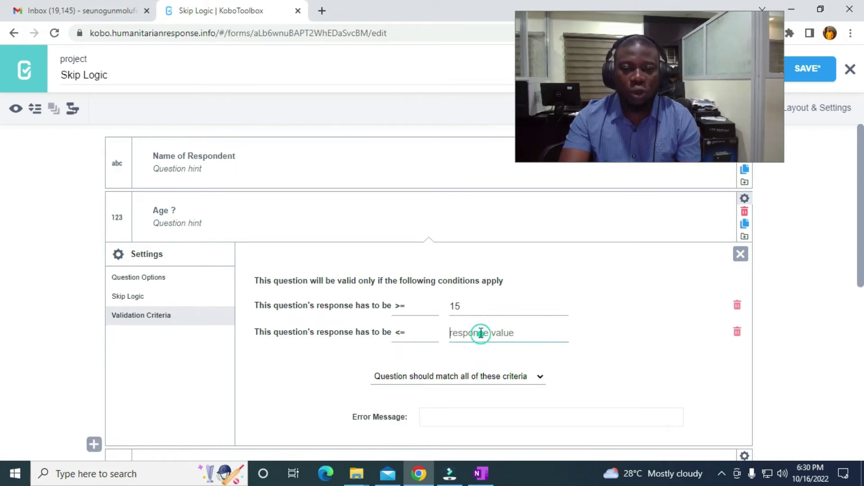
text(65)
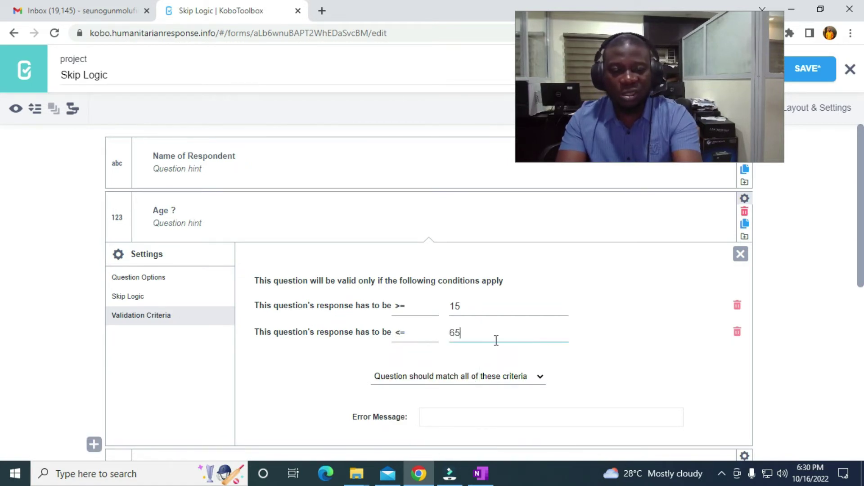
click(633, 371)
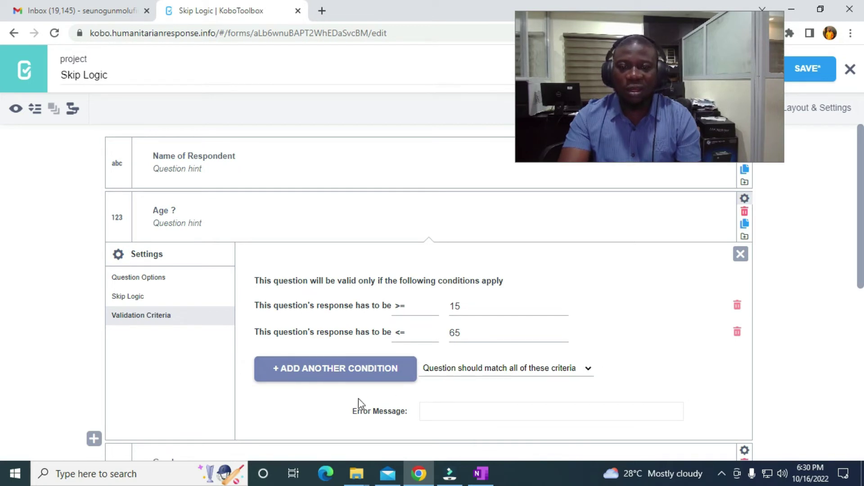
click(819, 86)
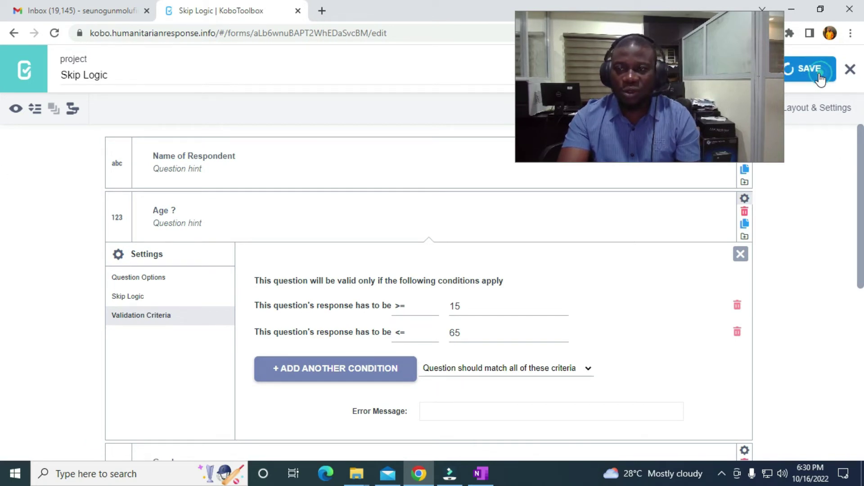
click(16, 108)
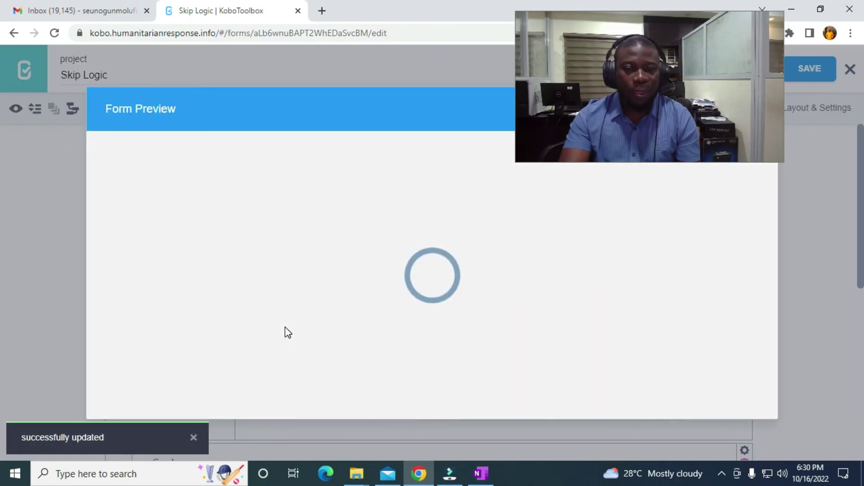
scroll(247, 365, down, 3)
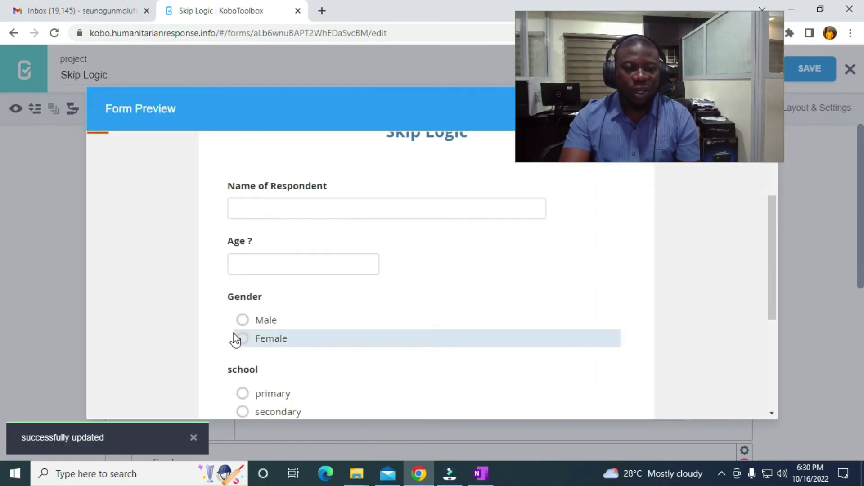
click(245, 260)
text(76)
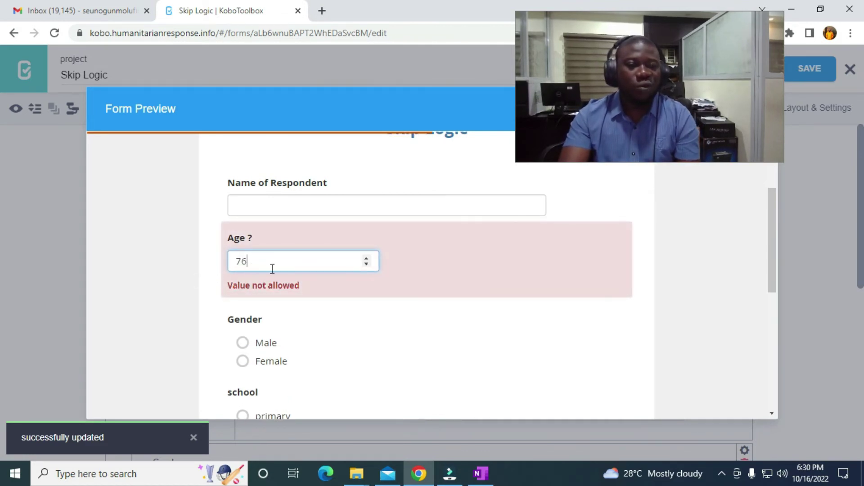
key(BackSpace)
key(BackSpace)
text(12)
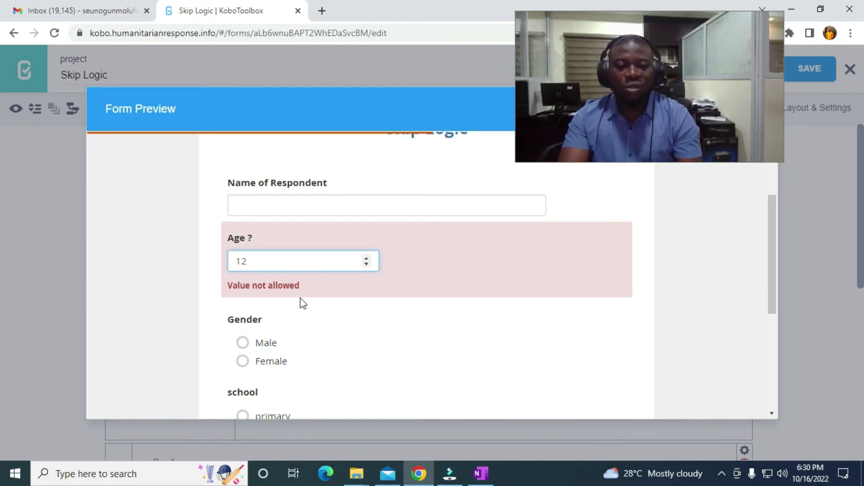
key(BackSpace)
key(BackSpace)
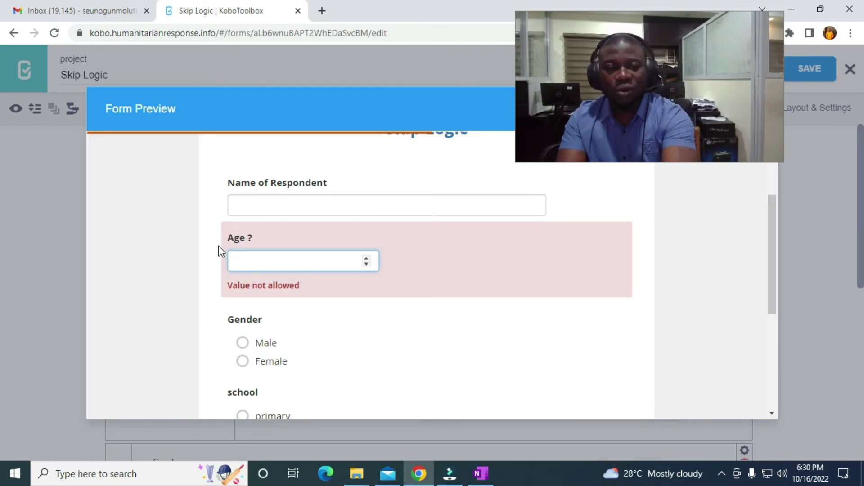
text(15)
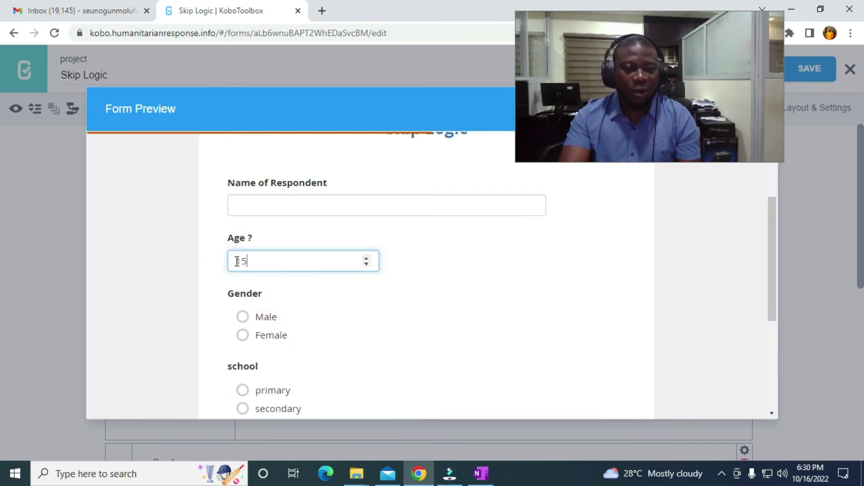
key(BackSpace)
key(BackSpace)
text(65)
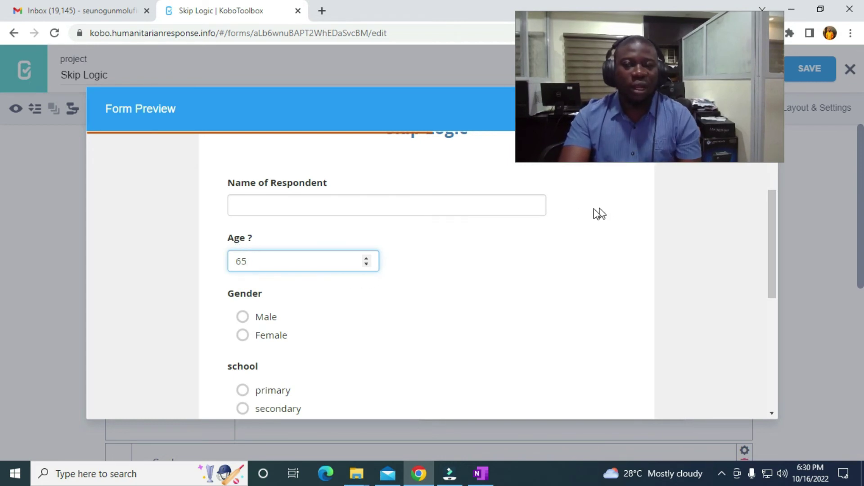
click(655, 72)
drag(756, 347, 720, 355)
click(258, 259)
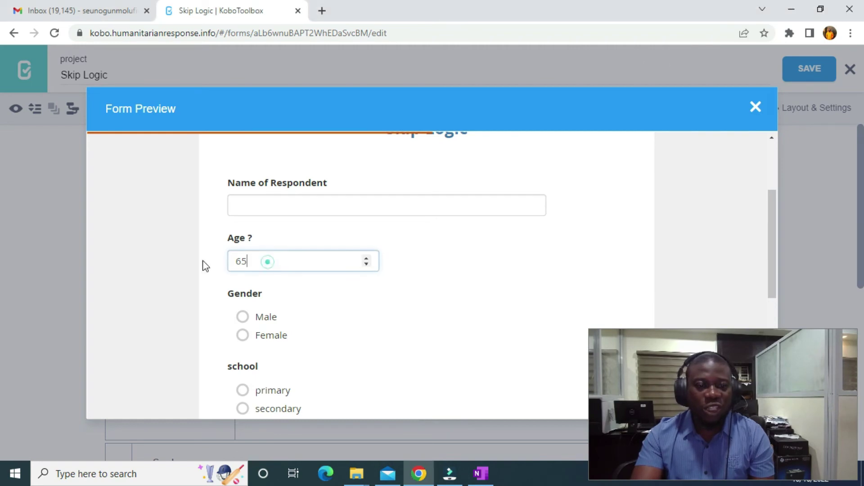
key(ctrl+a)
text(12)
click(475, 255)
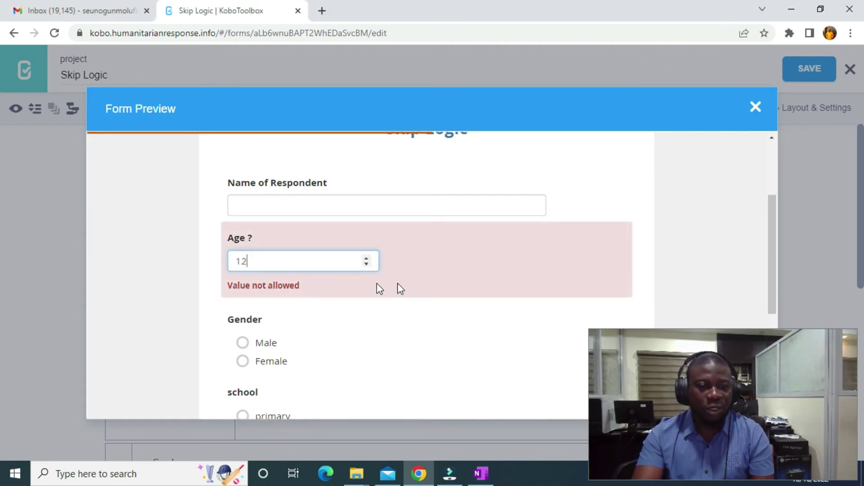
click(755, 107)
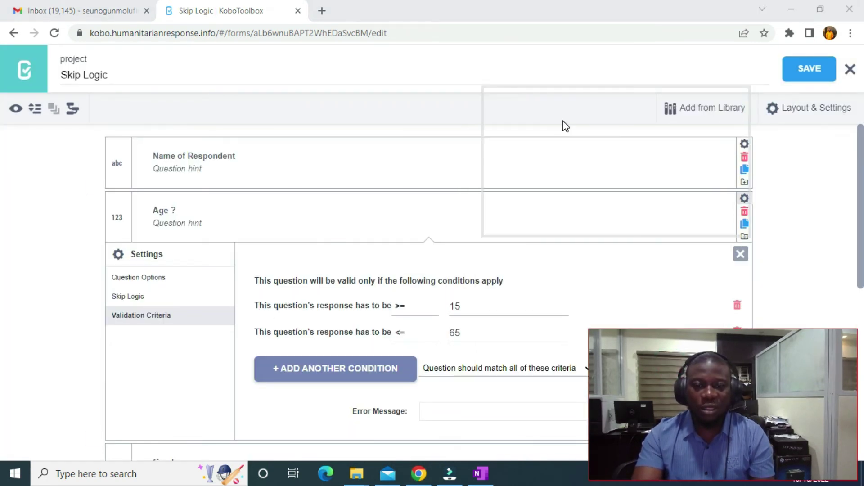
- Set the Age error message to 'Please the age of Respondent is not allowed' and save
drag(565, 126, 566, 127)
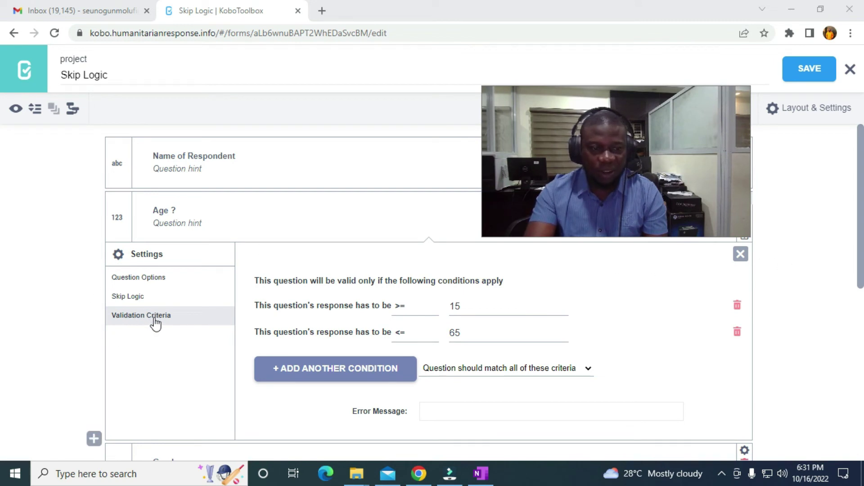
click(426, 411)
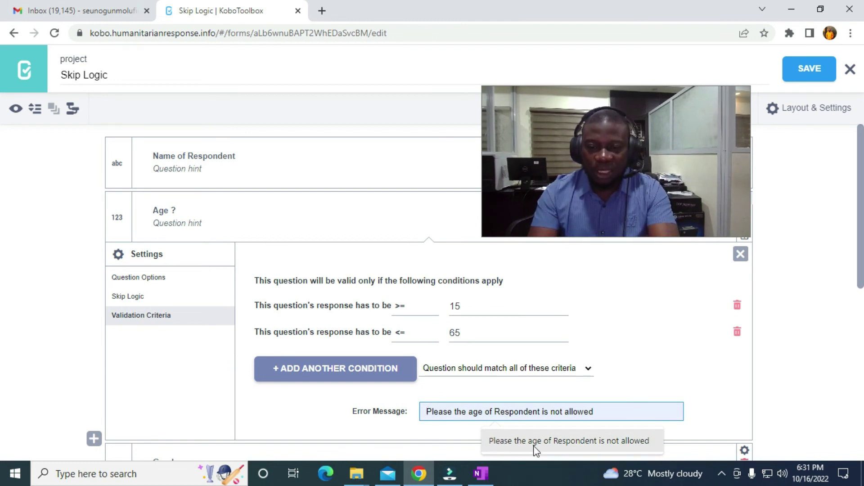
click(620, 444)
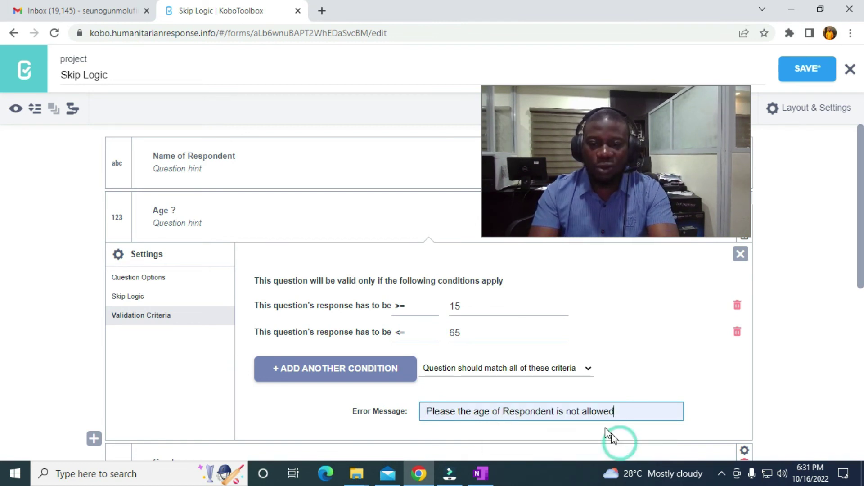
click(800, 73)
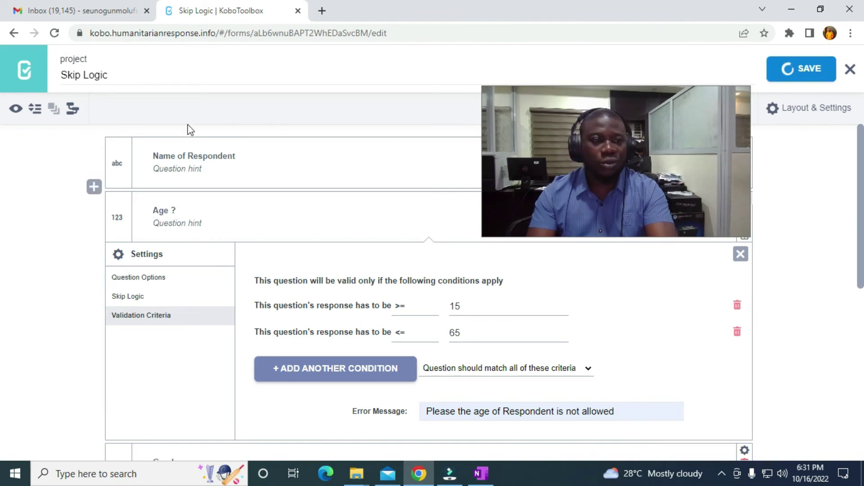
click(16, 109)
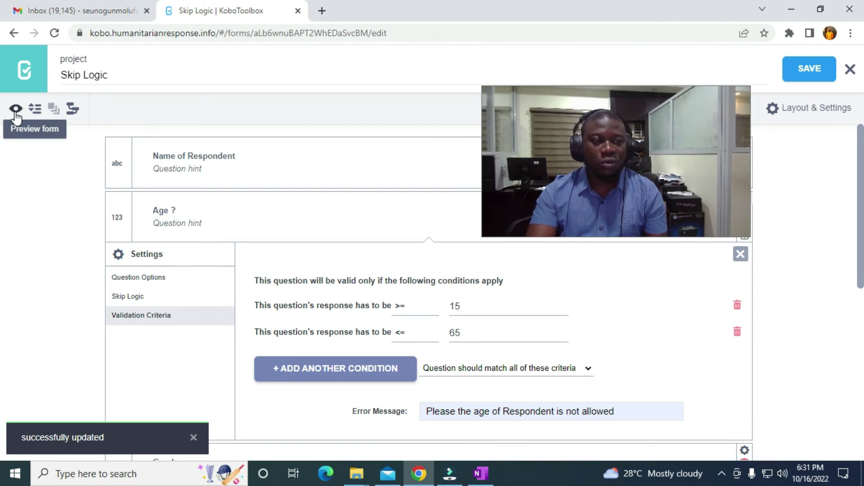
- Open the Skip Logic form preview and start answering Age to test the custom error
click(15, 112)
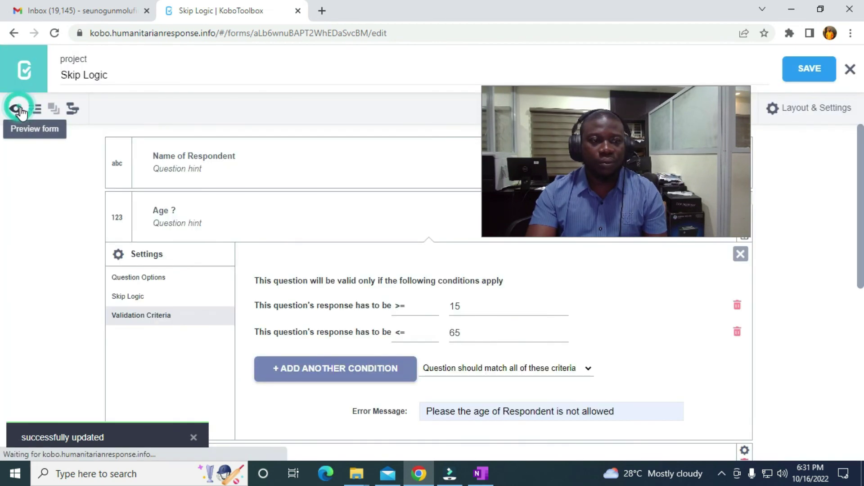
click(14, 112)
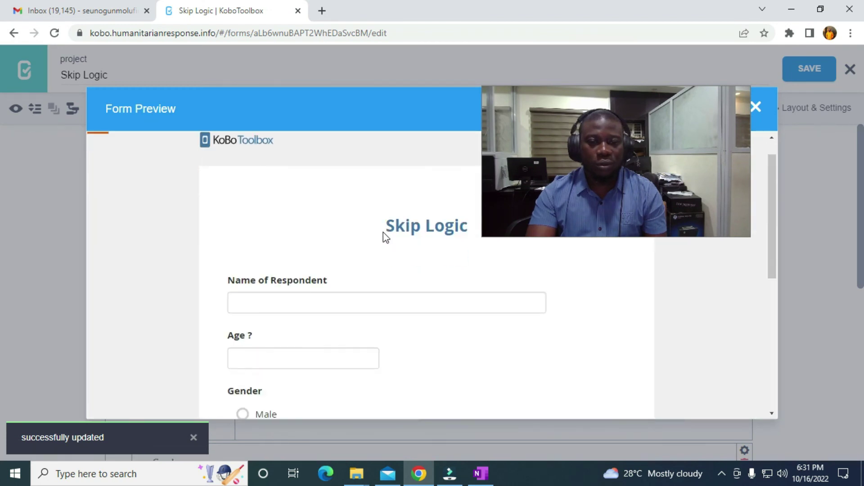
scroll(386, 238, down, 2)
click(283, 256)
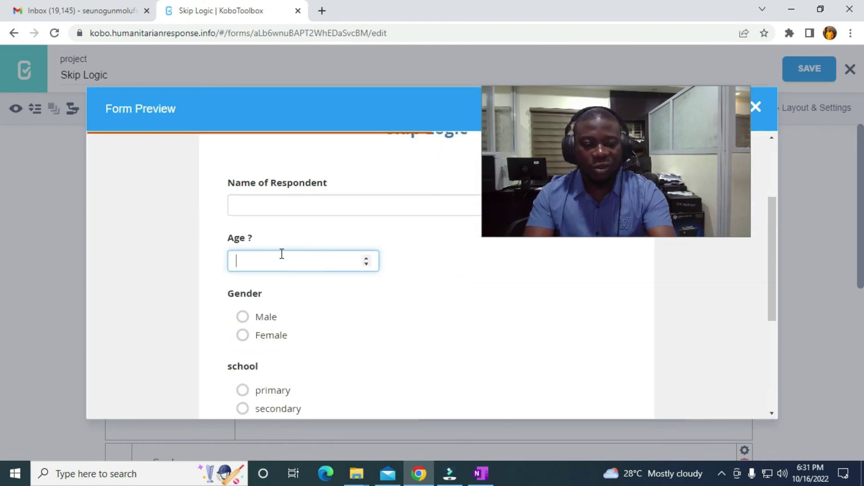